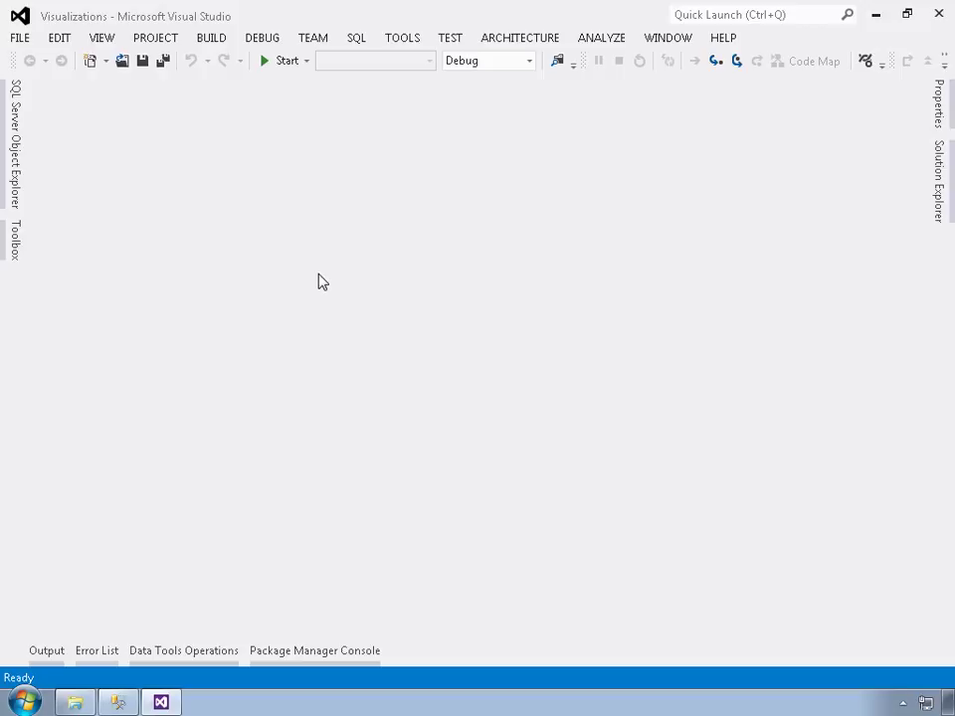
- Add a new empty report named SalesChart.rdl to the project's Reports folder
{"action": "left_click", "coordinate": [940, 179]}
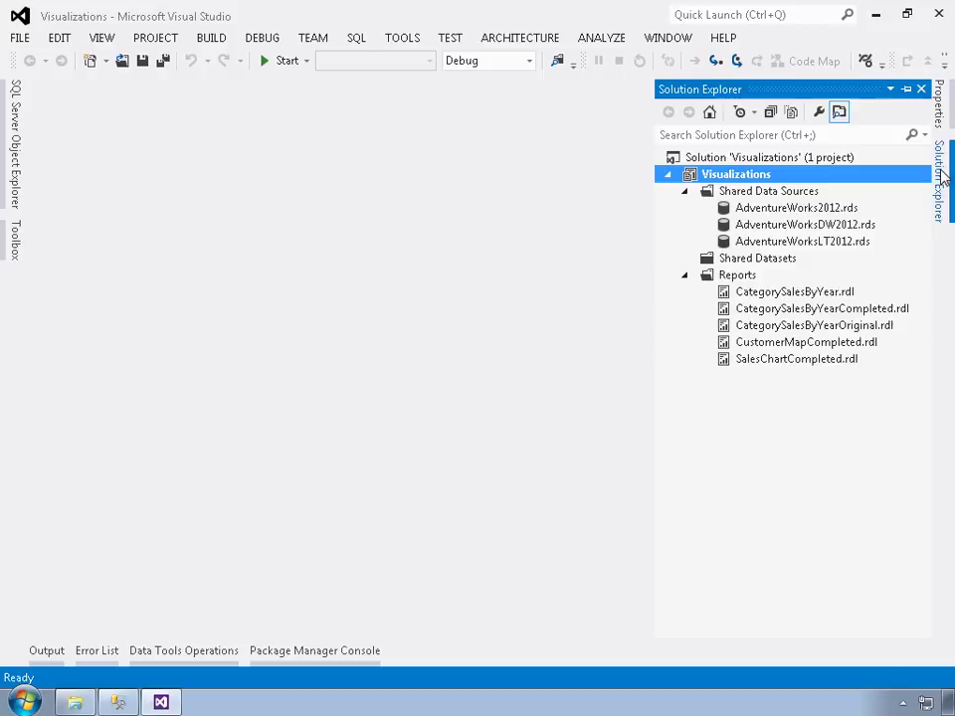
{"action": "right_click", "coordinate": [748, 278]}
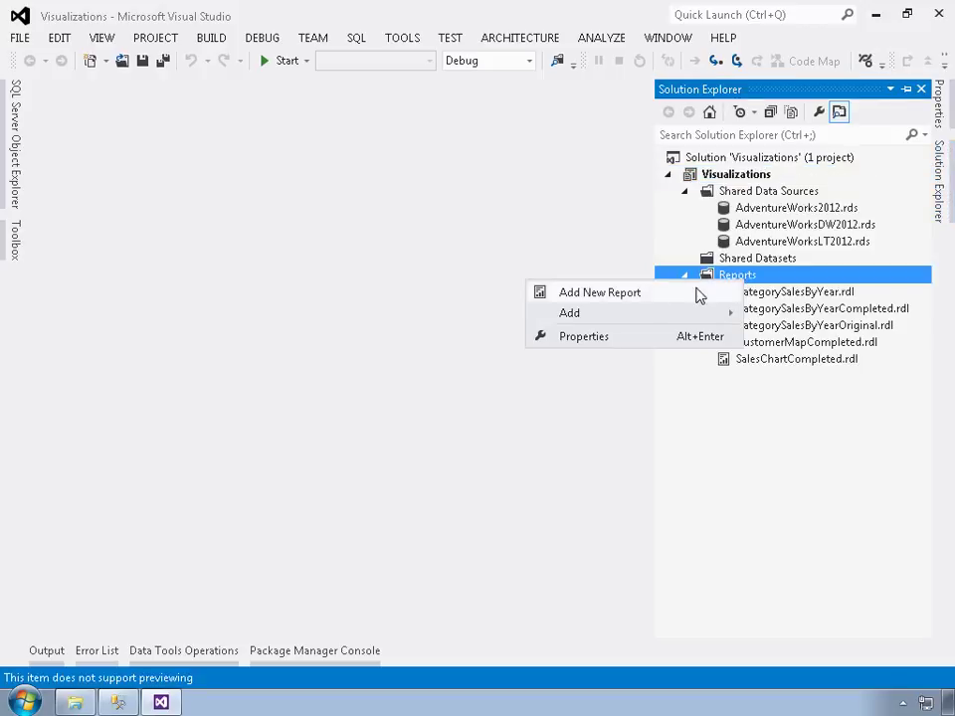
{"action": "mouse_move", "coordinate": [612, 315]}
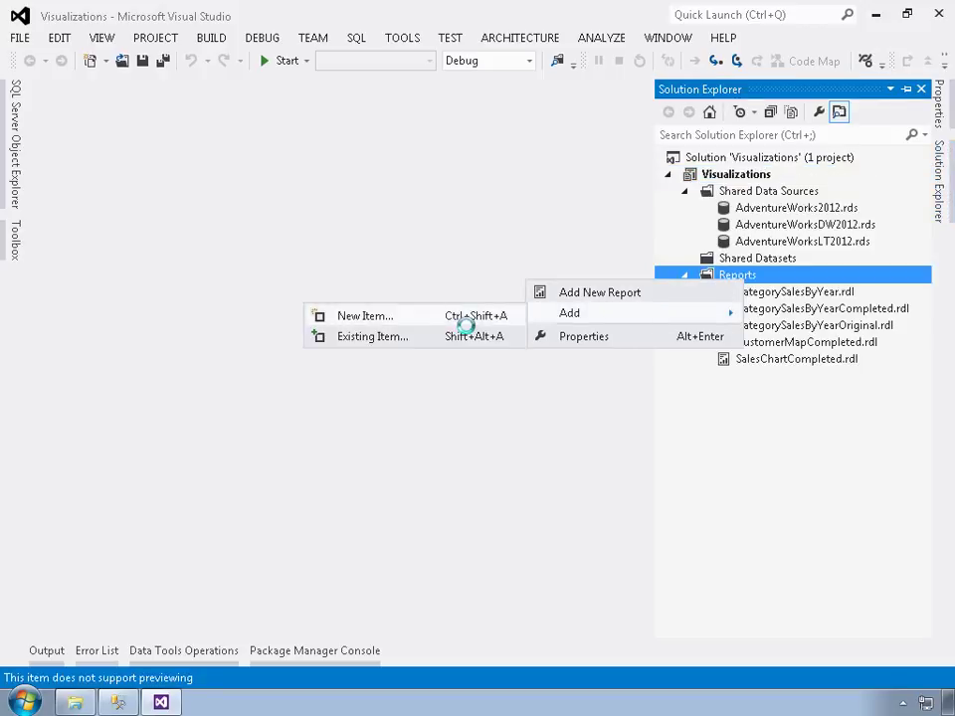
{"action": "left_click", "coordinate": [453, 316]}
{"action": "left_click", "coordinate": [393, 185]}
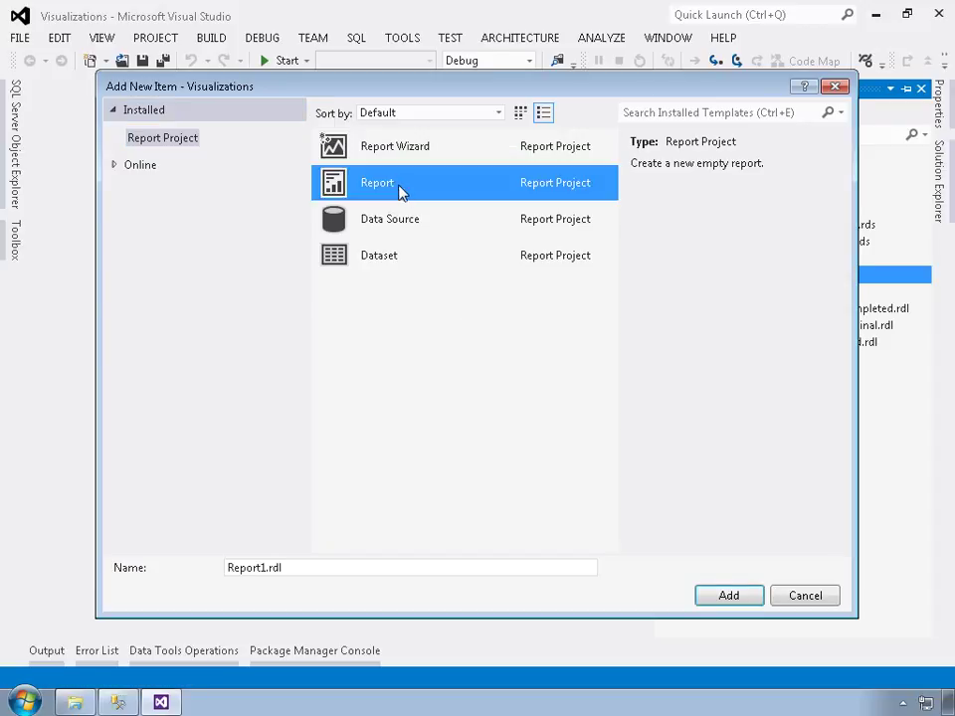
{"action": "left_click_drag", "start_coordinate": [275, 578], "coordinate": [194, 571]}
{"action": "type", "text": "SalesCha"}
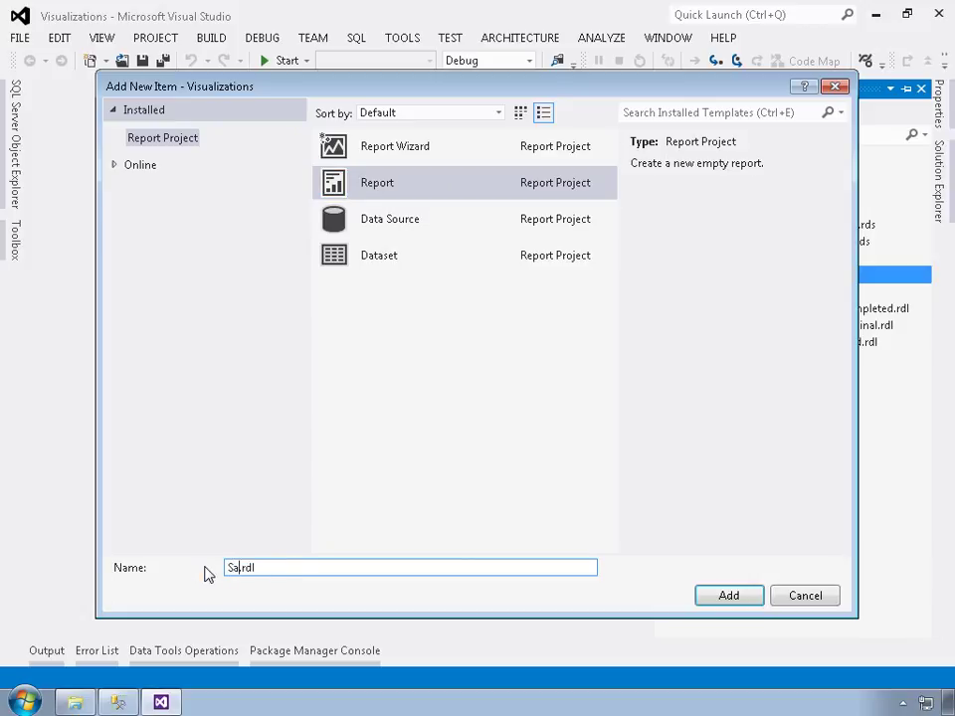
{"action": "type", "text": "rt"}
{"action": "left_click", "coordinate": [723, 605]}
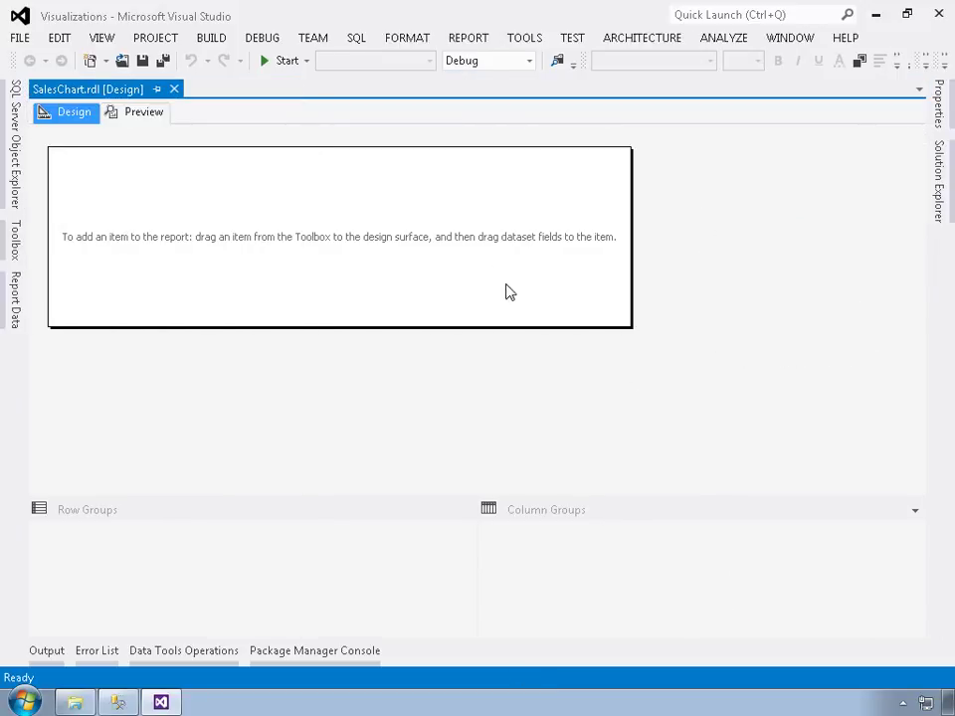
- Insert a chart of the basic Column type near the upper-left corner of the report body
{"action": "left_click", "coordinate": [17, 242]}
{"action": "left_click_drag", "start_coordinate": [75, 328], "coordinate": [84, 179]}
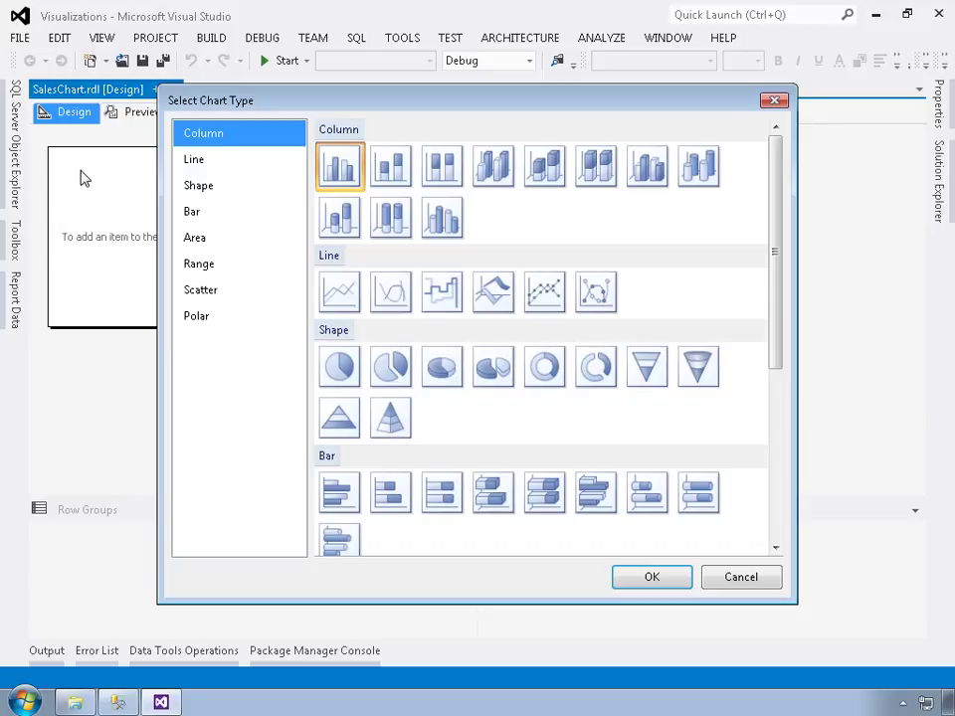
{"action": "left_click", "coordinate": [780, 487]}
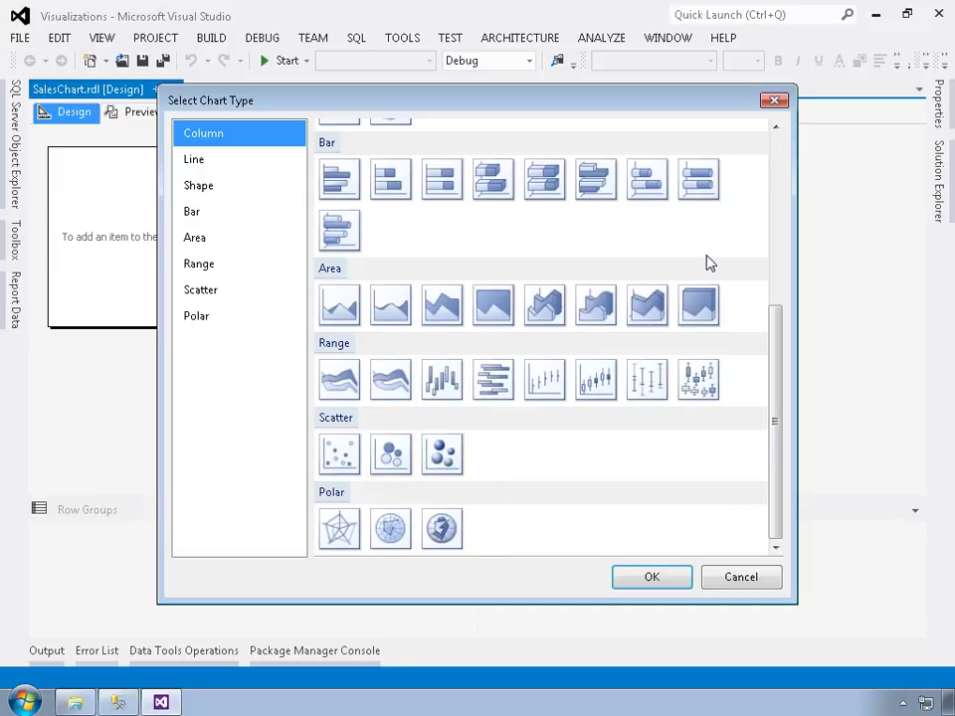
{"action": "left_click", "coordinate": [779, 157]}
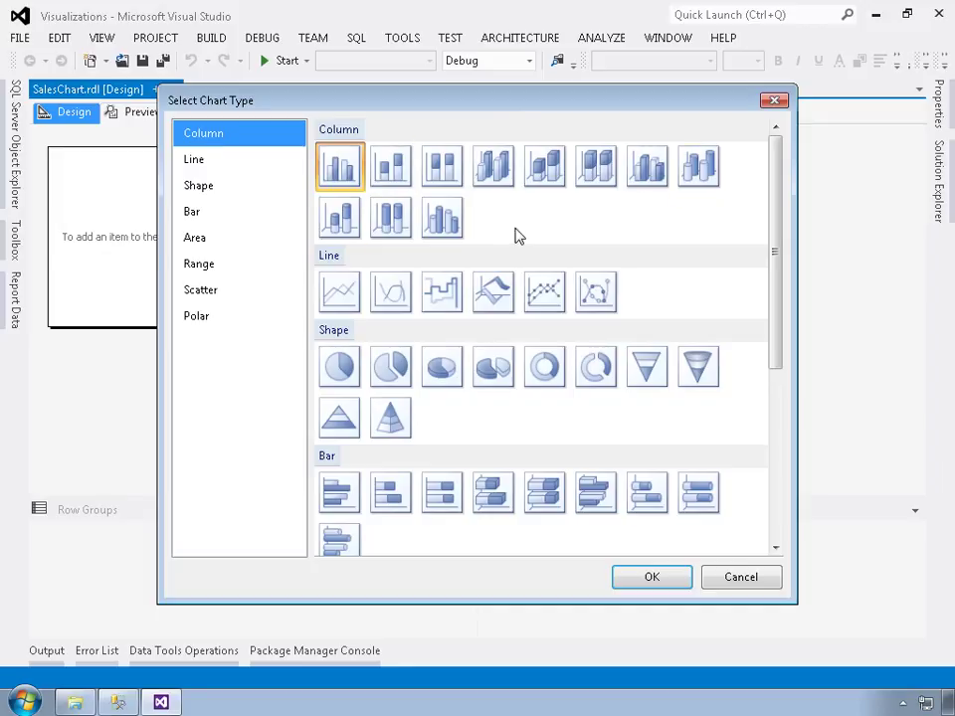
{"action": "left_click", "coordinate": [645, 581]}
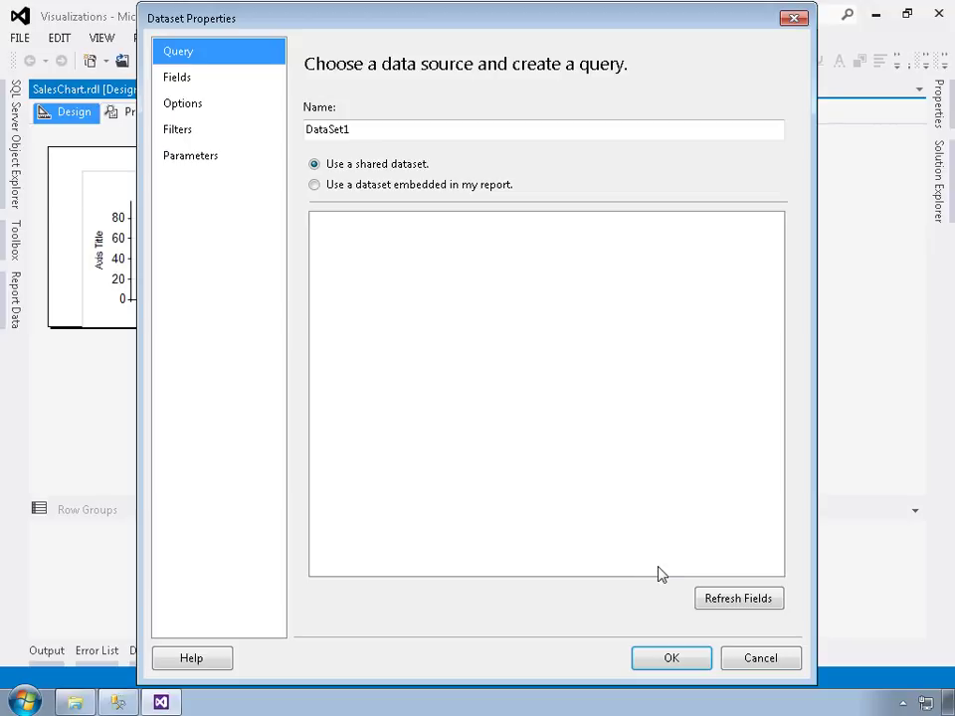
- Name the dataset SalesByYearDataset and set it as a dataset embedded in the report
{"action": "left_click_drag", "start_coordinate": [367, 132], "coordinate": [292, 133]}
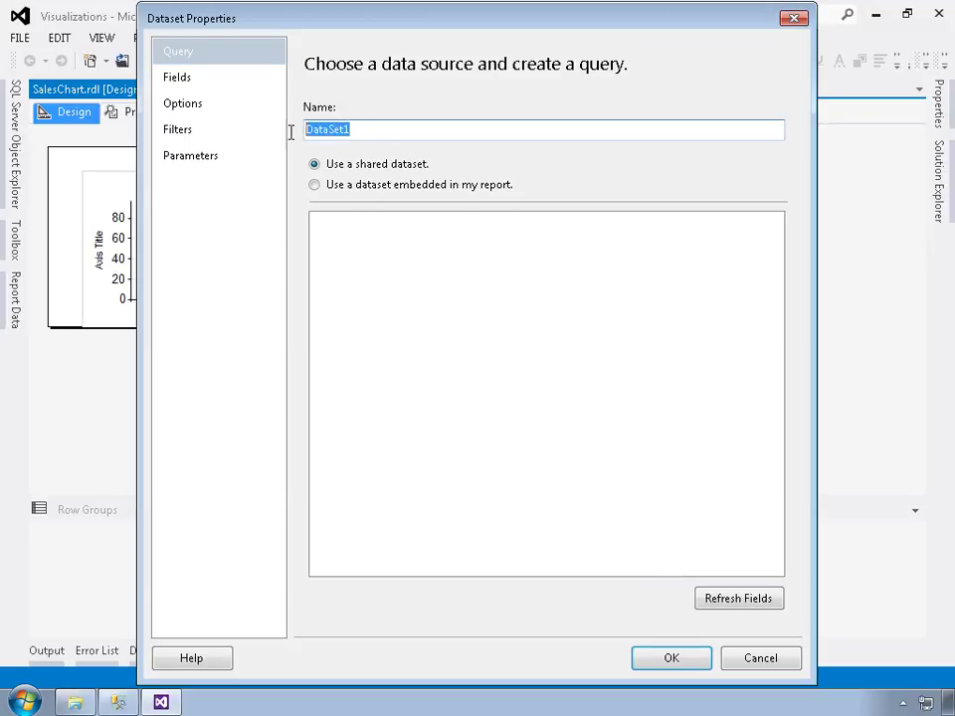
{"action": "type", "text": "SalesByYearDataset"}
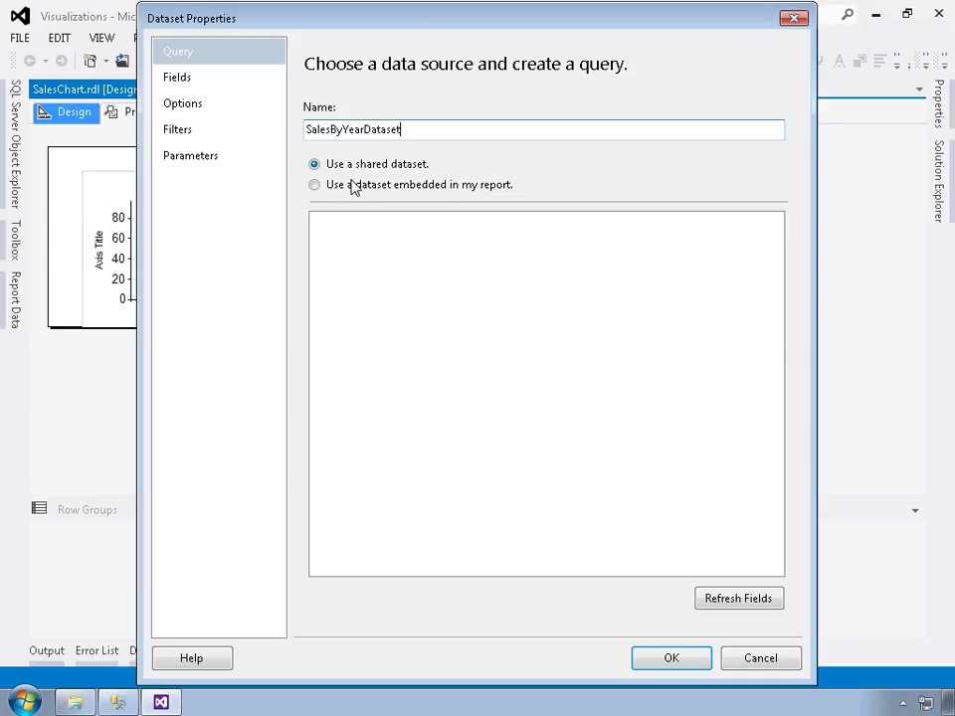
{"action": "left_click", "coordinate": [371, 191]}
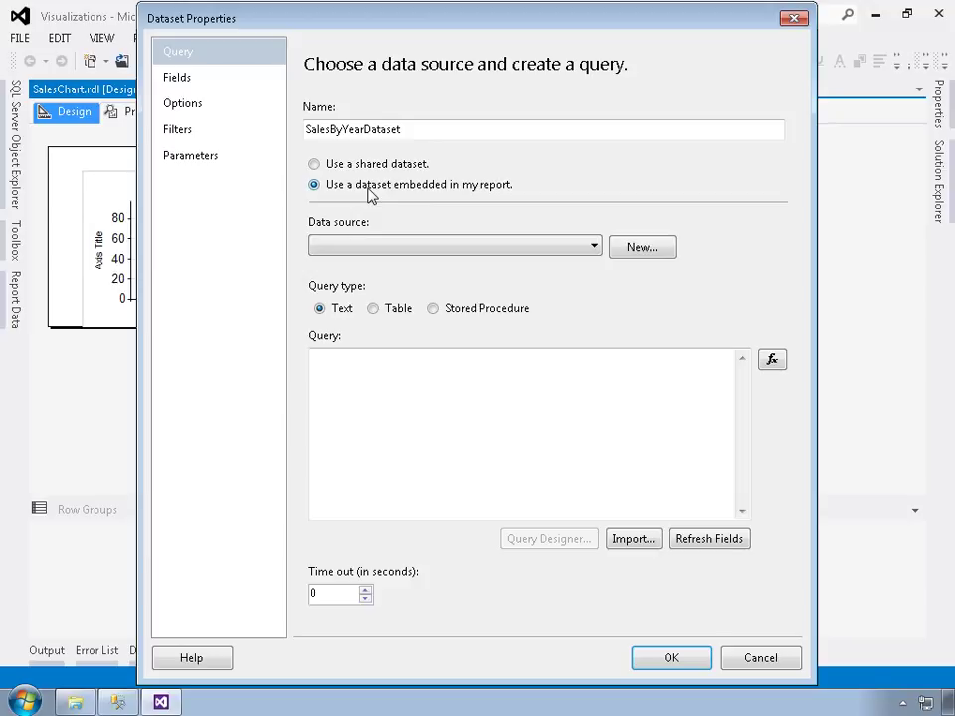
- Create a data source named AdeventureWorks2012 for the dataset, using the shared data source reference AdventureWorks2012
{"action": "left_click", "coordinate": [398, 246]}
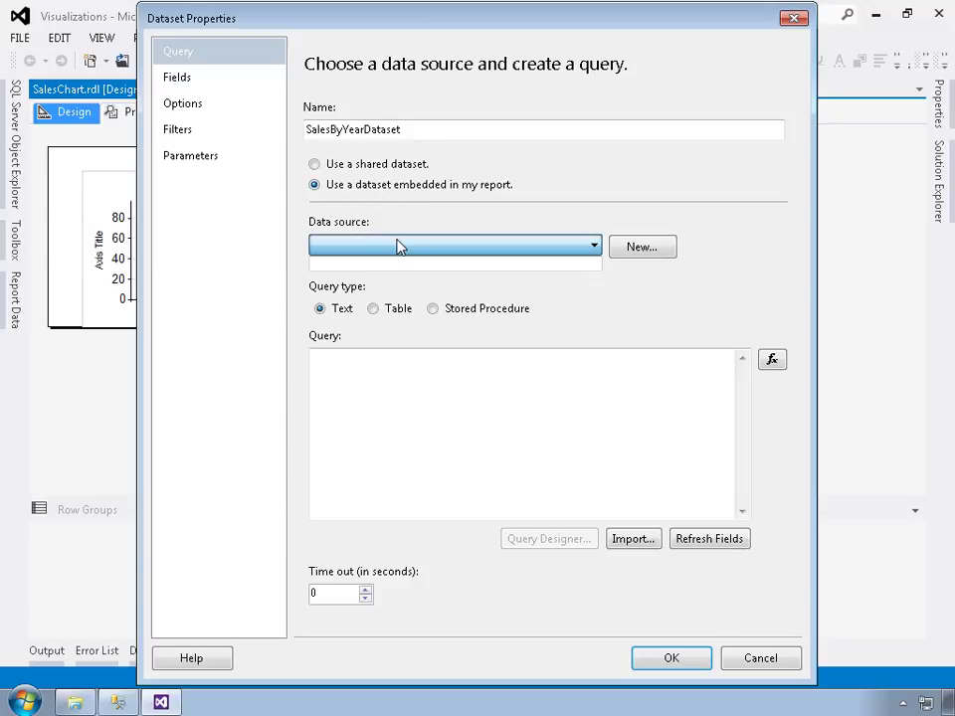
{"action": "left_click", "coordinate": [651, 248]}
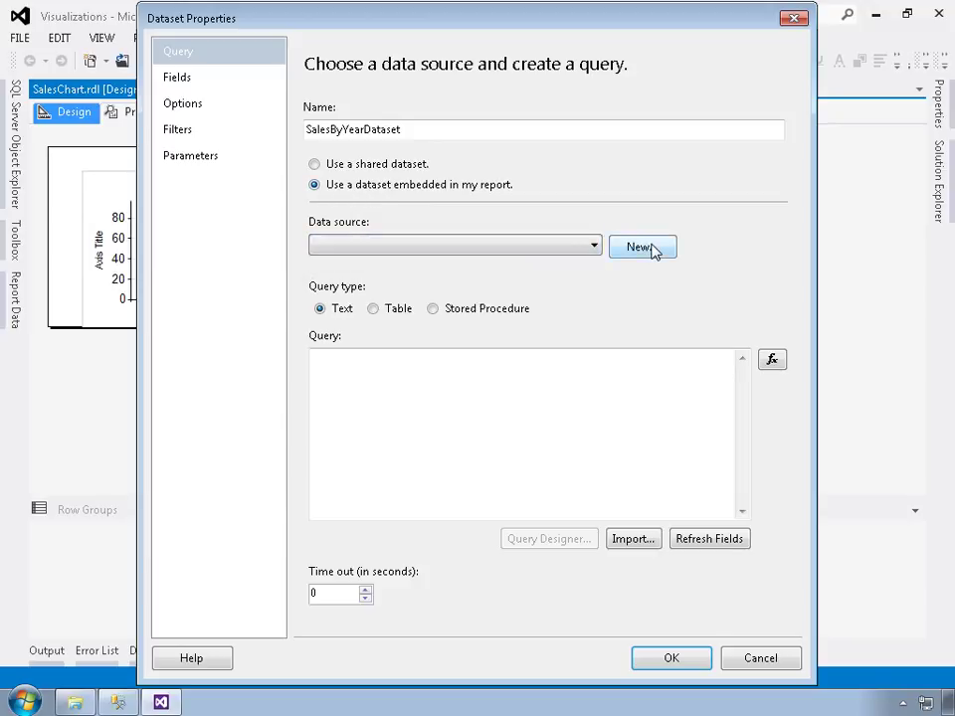
{"action": "left_click", "coordinate": [642, 247]}
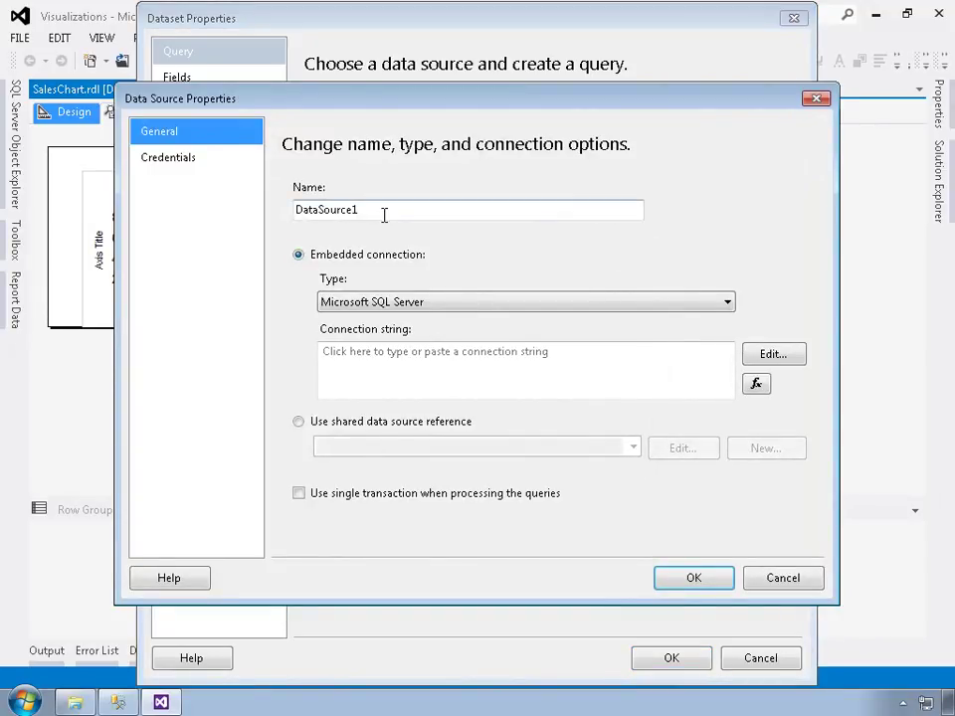
{"action": "left_click_drag", "start_coordinate": [384, 213], "coordinate": [270, 221]}
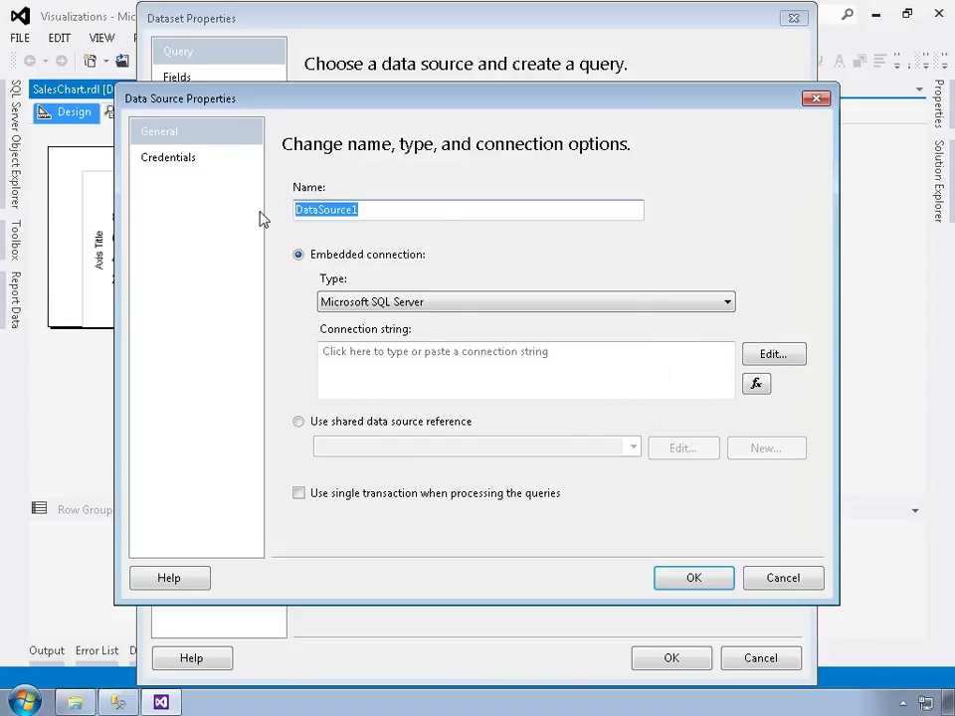
{"action": "type", "text": "A"}
{"action": "key", "text": "BackSpace"}
{"action": "type", "text": "AdeventureWorks2012"}
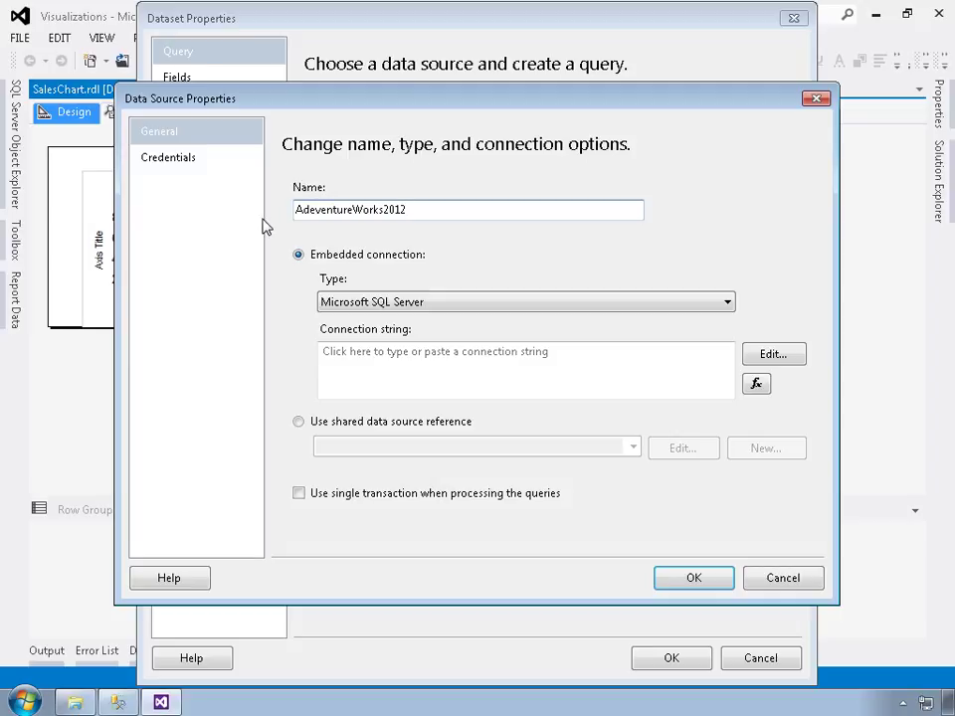
{"action": "left_click", "coordinate": [378, 425]}
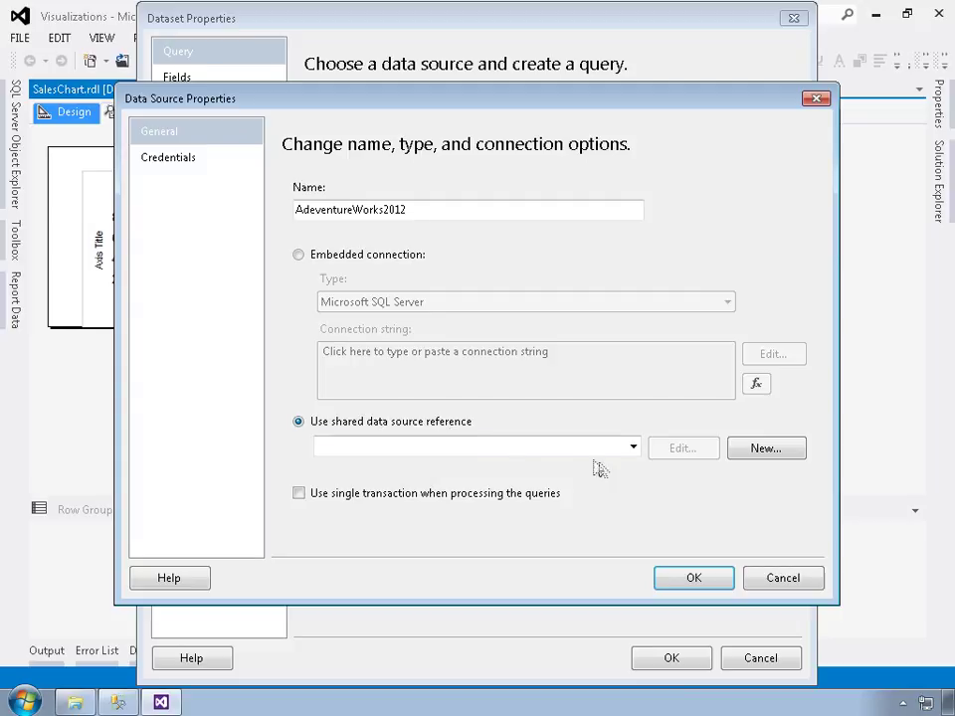
{"action": "left_click", "coordinate": [633, 447]}
{"action": "left_click", "coordinate": [403, 464]}
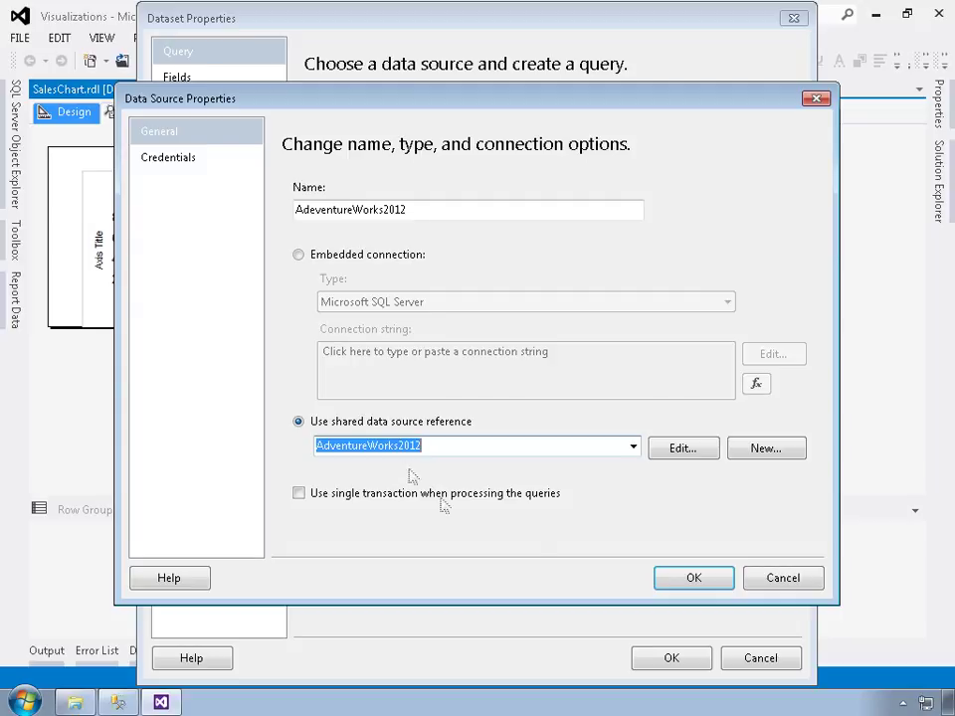
{"action": "left_click", "coordinate": [693, 579]}
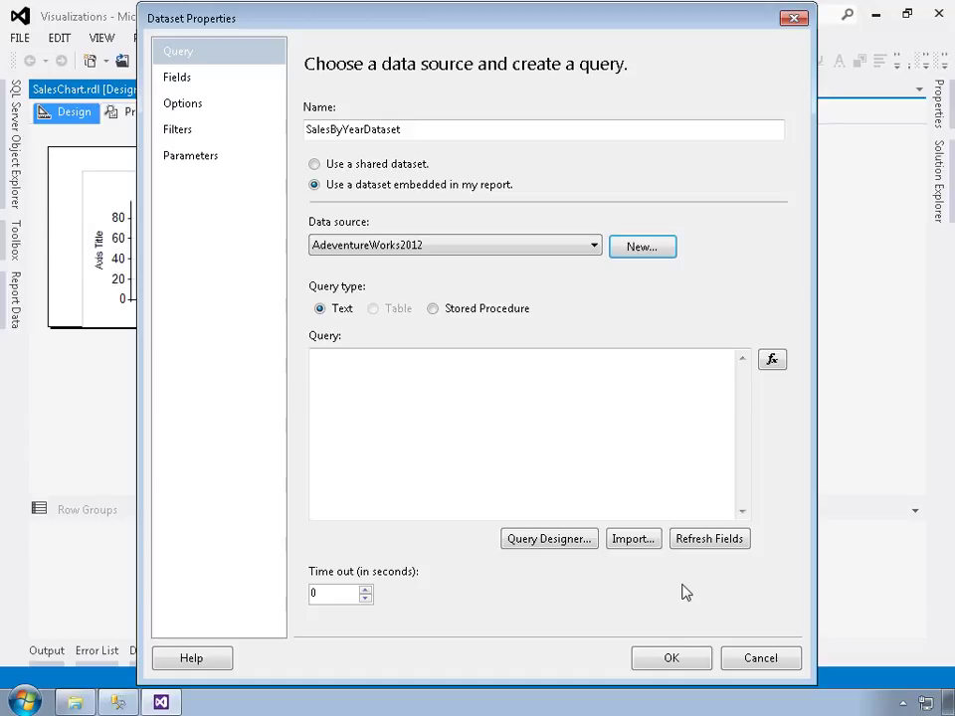
- Switch to SQL Server Management Studio and copy the complete SELECT statement from SalesByYear.sql, without the comments and USE line
{"action": "left_click", "coordinate": [117, 703]}
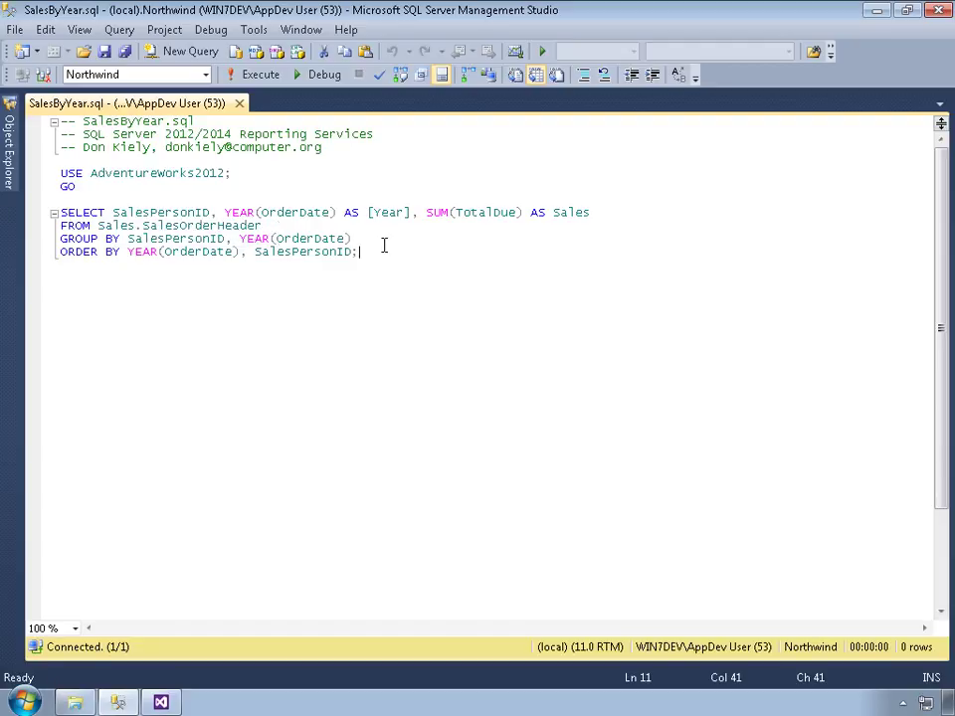
{"action": "left_click_drag", "start_coordinate": [381, 260], "coordinate": [62, 219]}
{"action": "key", "text": "ctrl+c"}
{"action": "right_click", "coordinate": [104, 222]}
{"action": "key", "text": "Escape"}
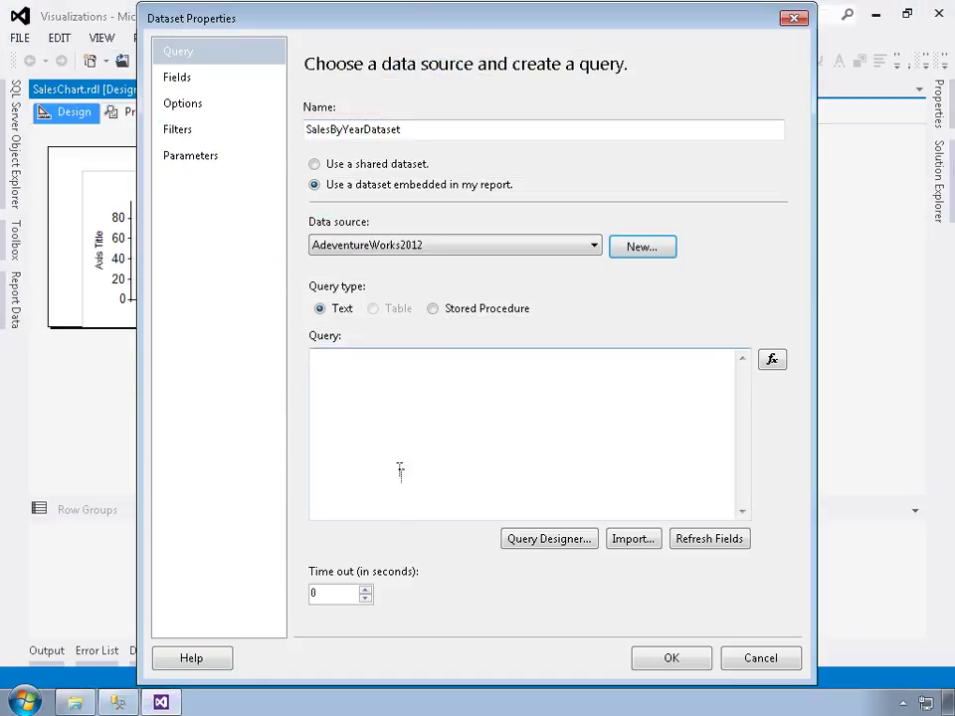
- Back in Visual Studio, paste the copied SELECT statement as the dataset's text query and accept the dataset
{"action": "right_click", "coordinate": [395, 440]}
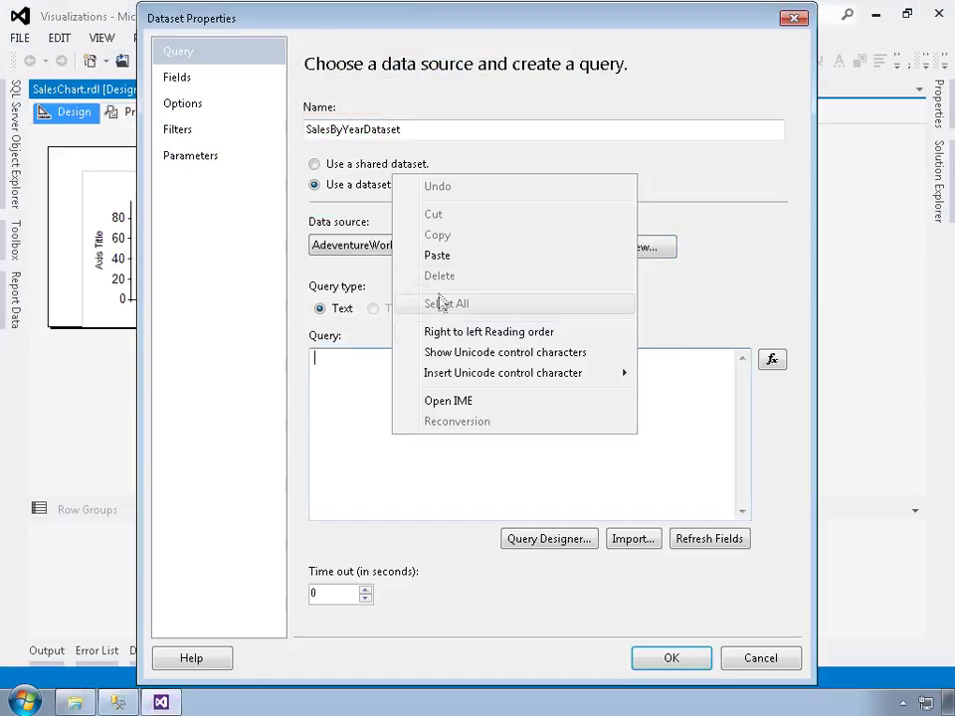
{"action": "left_click", "coordinate": [442, 257]}
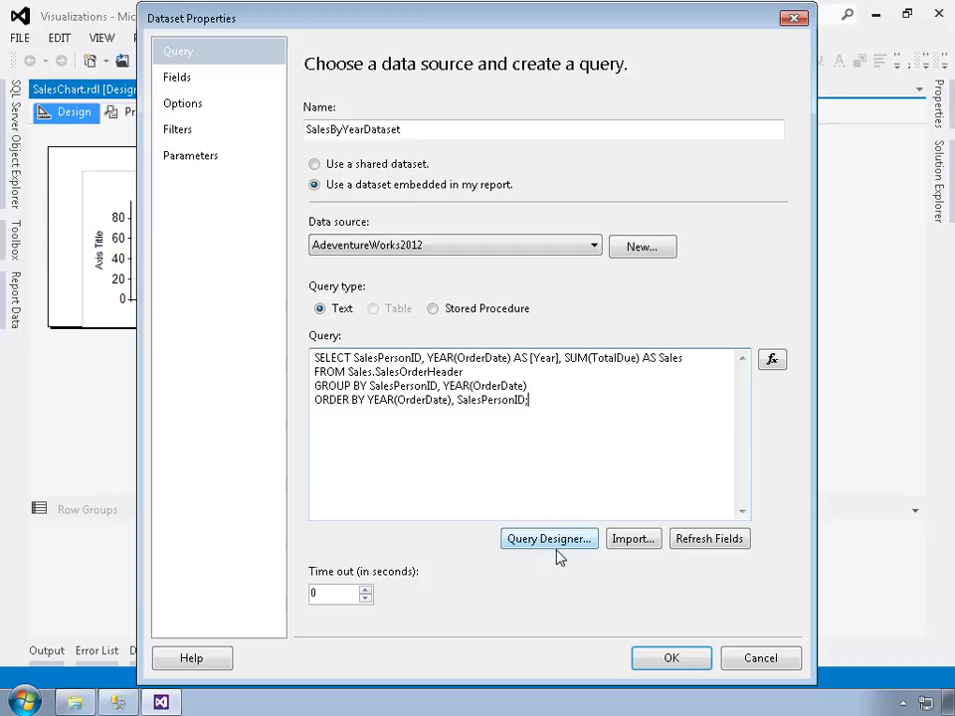
{"action": "left_click", "coordinate": [660, 664]}
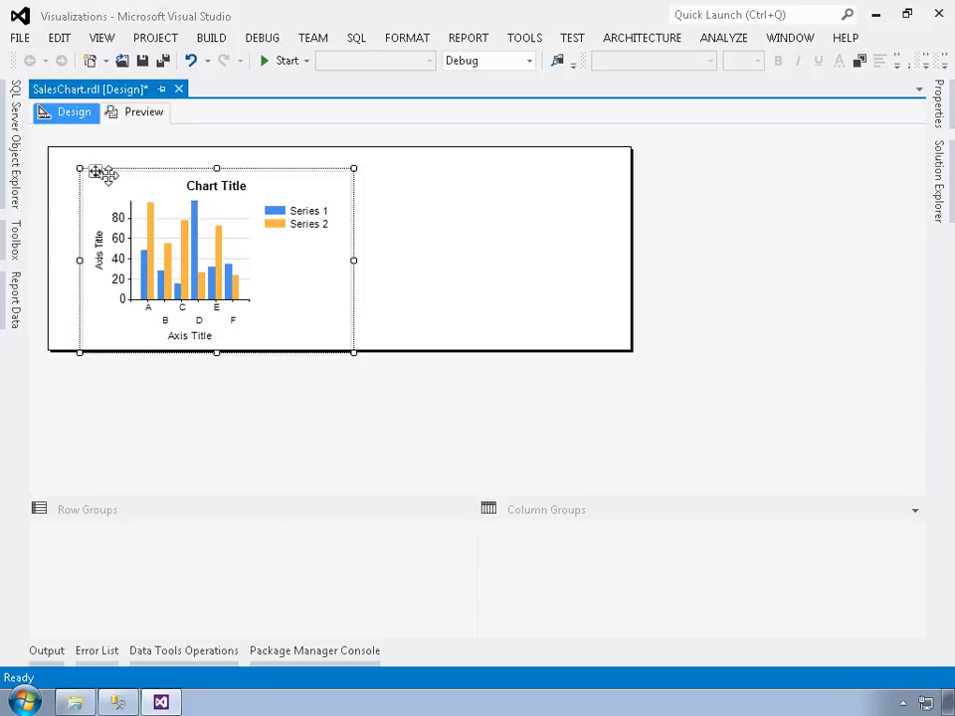
- Place the chart, enlarged, in the report body's upper-left corner and narrow the body to the chart's width
{"action": "left_click_drag", "start_coordinate": [97, 173], "coordinate": [63, 149]}
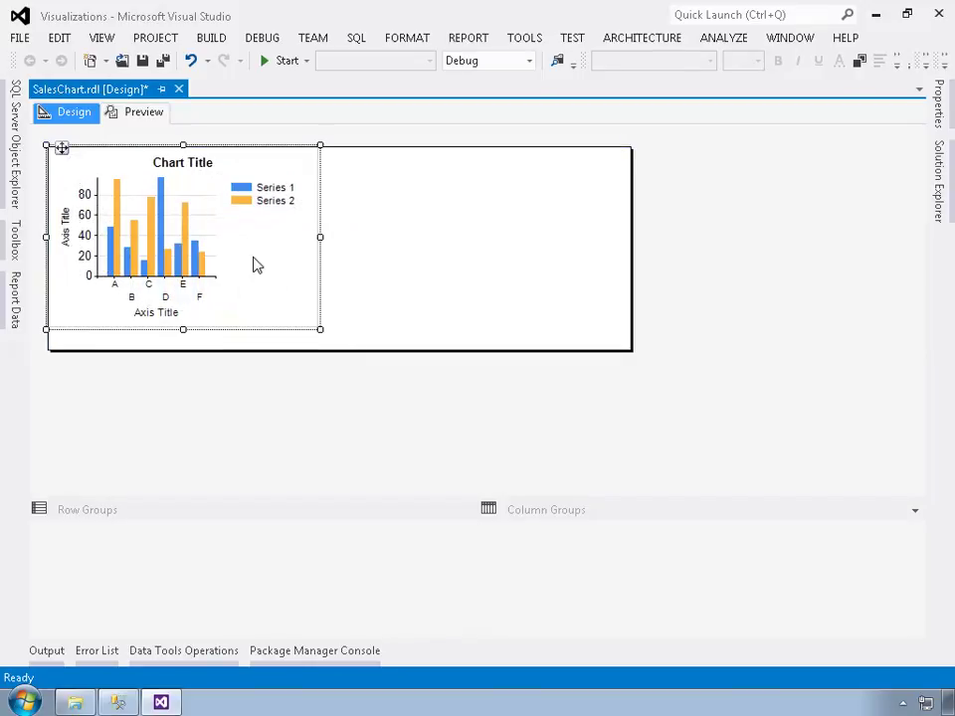
{"action": "left_click_drag", "start_coordinate": [316, 331], "coordinate": [526, 475]}
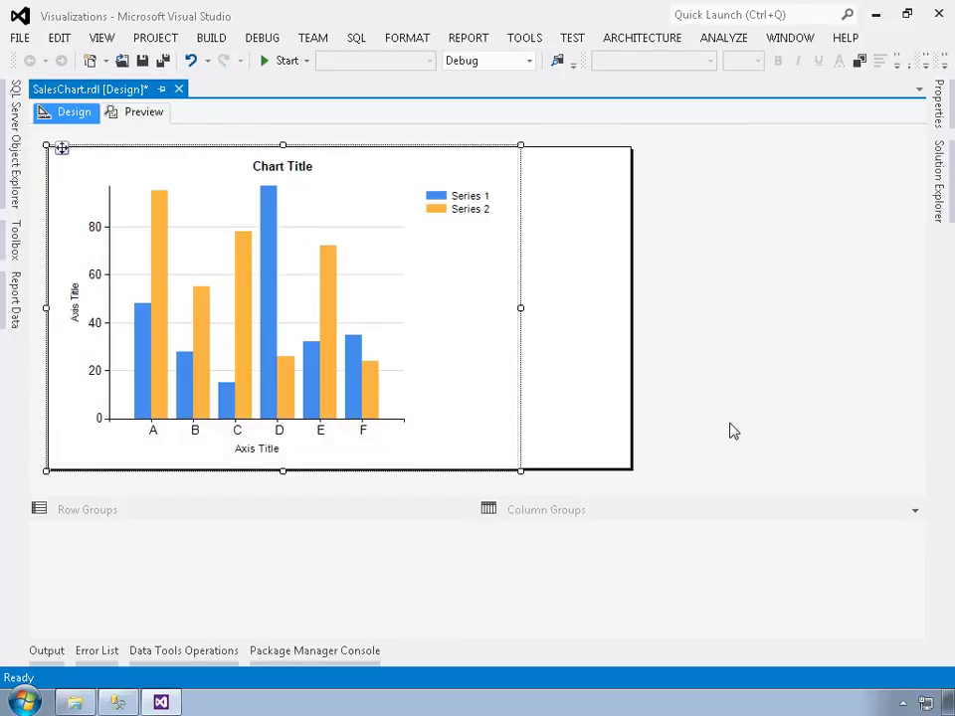
{"action": "left_click_drag", "start_coordinate": [633, 386], "coordinate": [529, 377]}
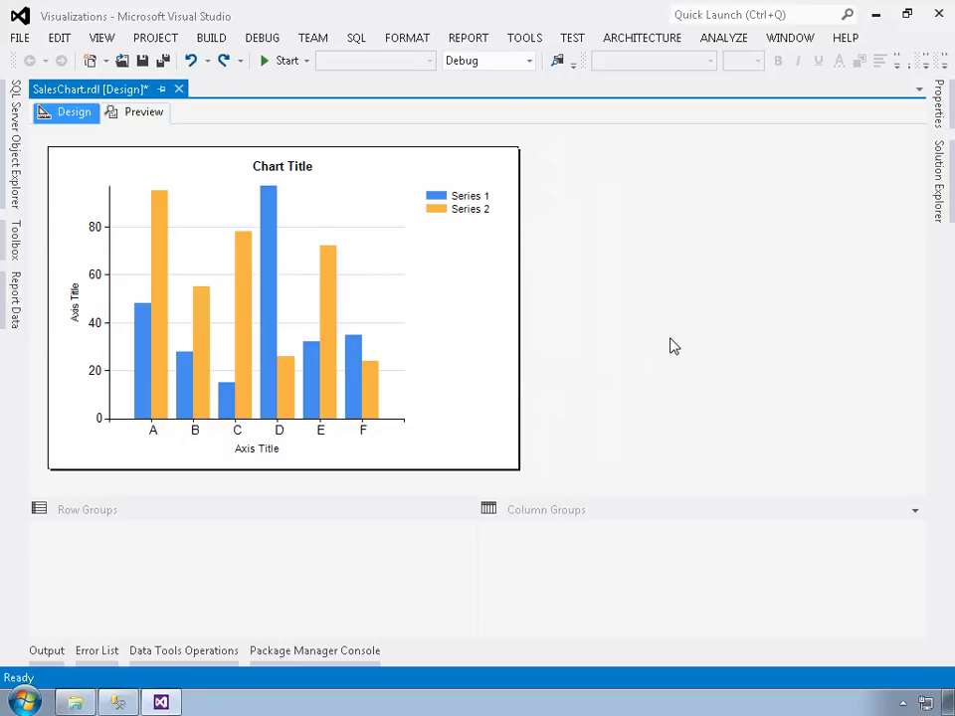
- Set the Year field of SalesByYearDataset as the chart's category group
{"action": "left_click", "coordinate": [240, 293]}
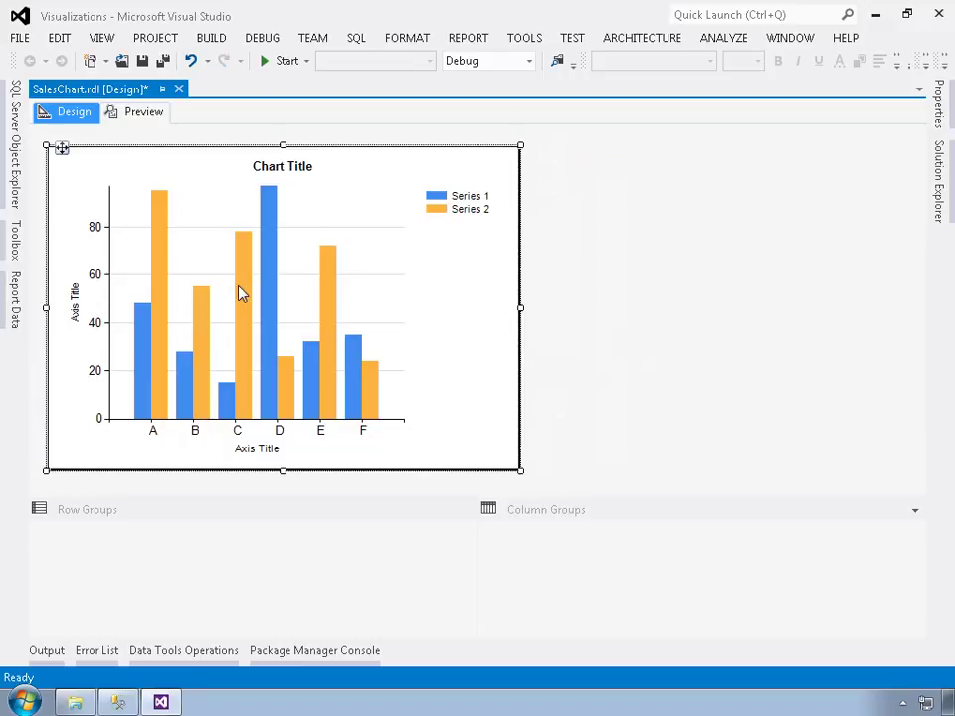
{"action": "left_click", "coordinate": [239, 292]}
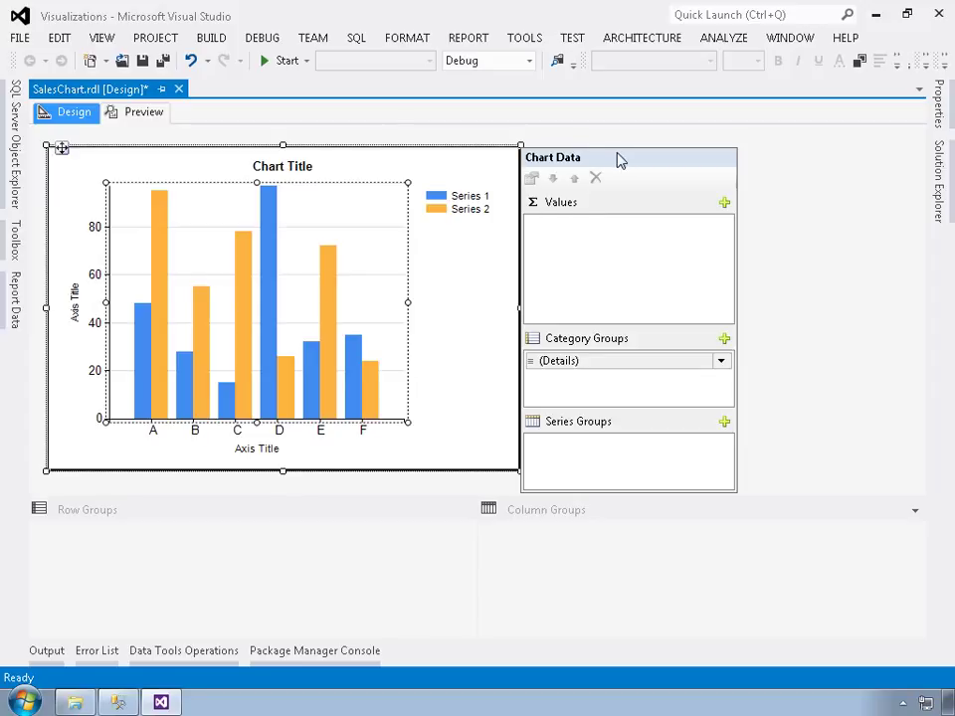
{"action": "left_click", "coordinate": [19, 301]}
{"action": "left_click", "coordinate": [35, 206]}
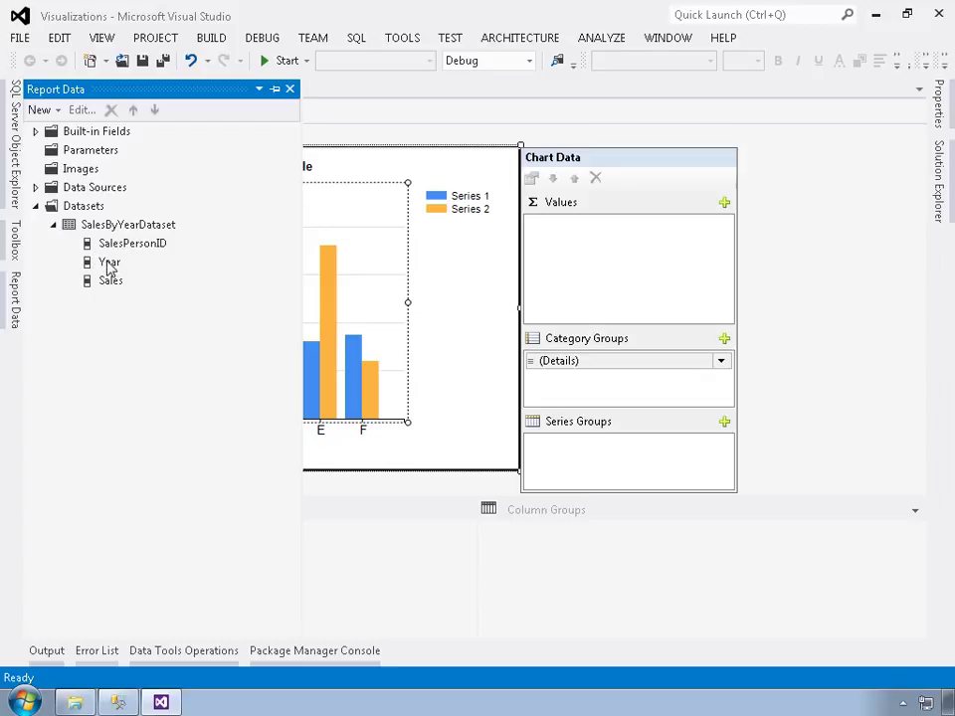
{"action": "left_click_drag", "start_coordinate": [109, 266], "coordinate": [575, 394]}
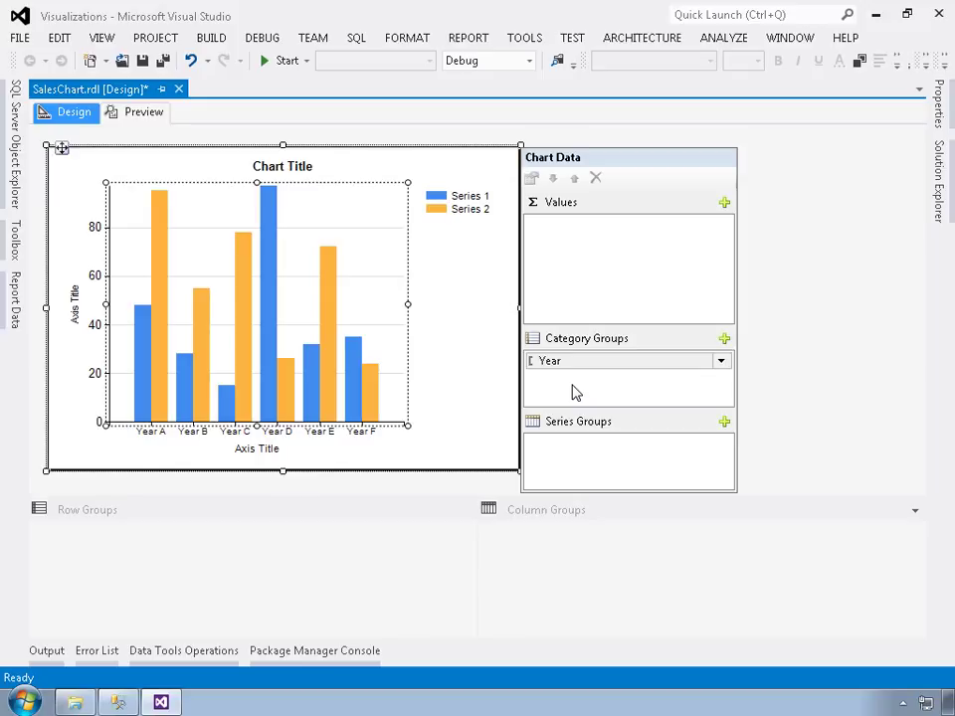
- Add the Sales field of SalesByYearDataset to the chart's values and preview the report
{"action": "left_click", "coordinate": [15, 300]}
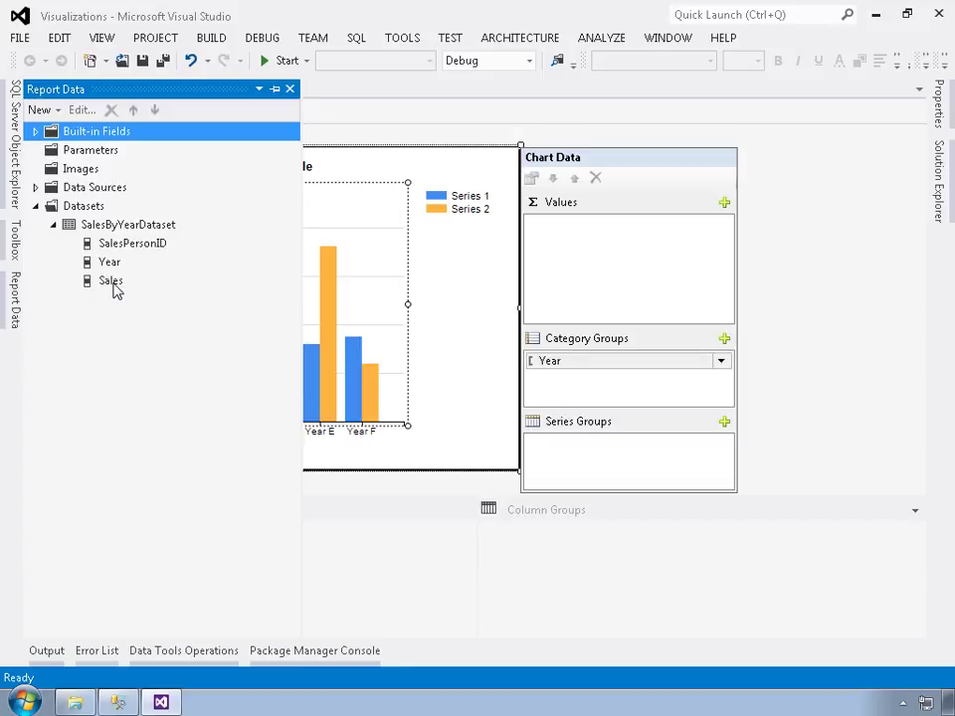
{"action": "left_click_drag", "start_coordinate": [116, 287], "coordinate": [562, 240]}
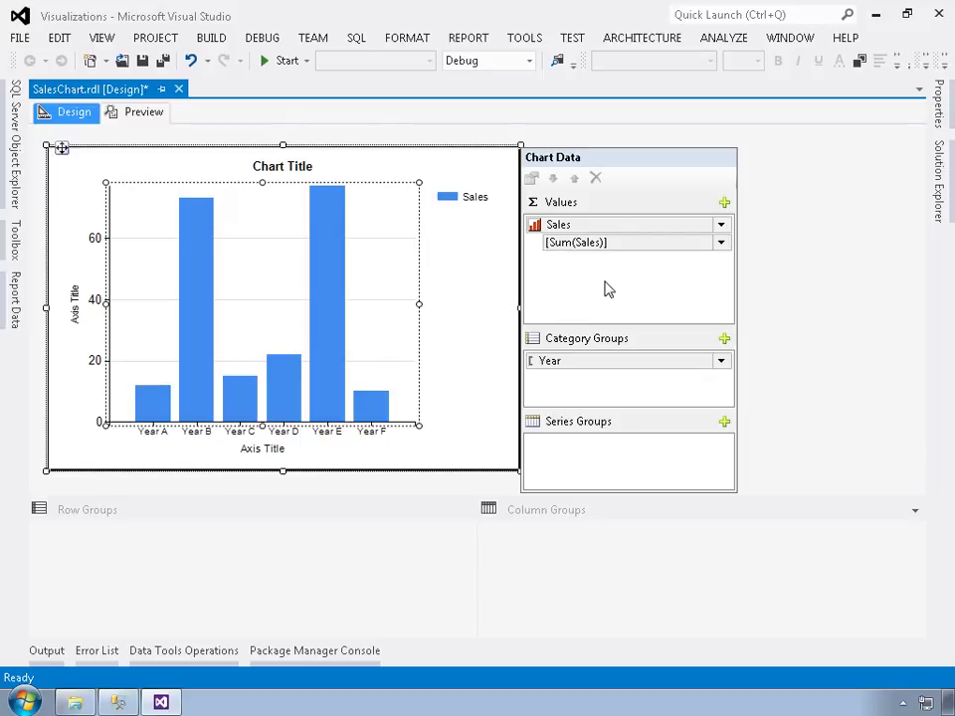
{"action": "left_click", "coordinate": [144, 113]}
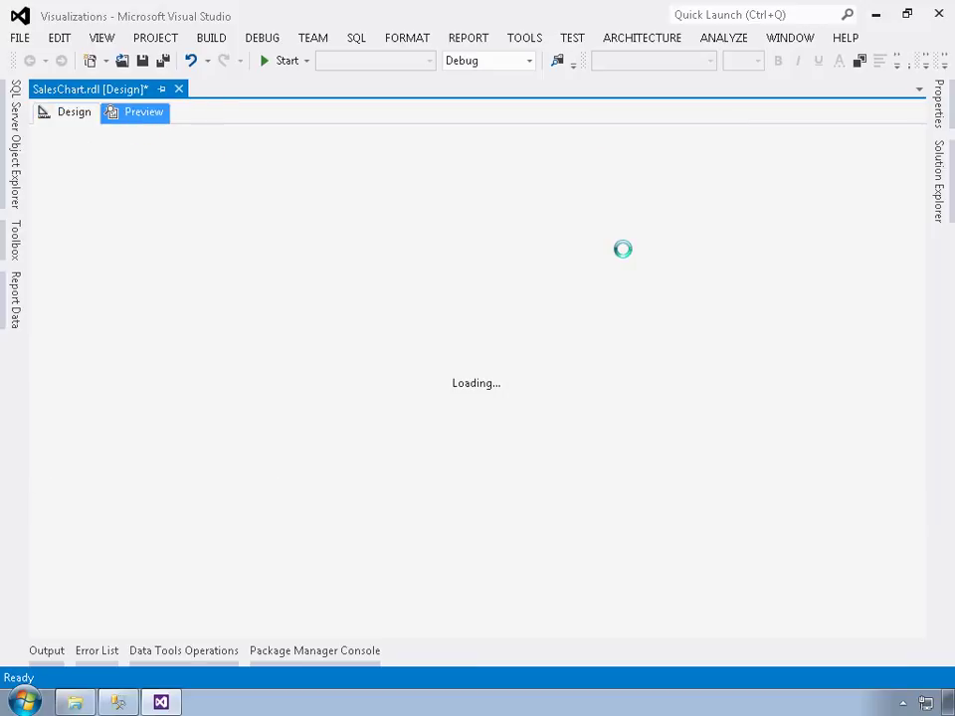